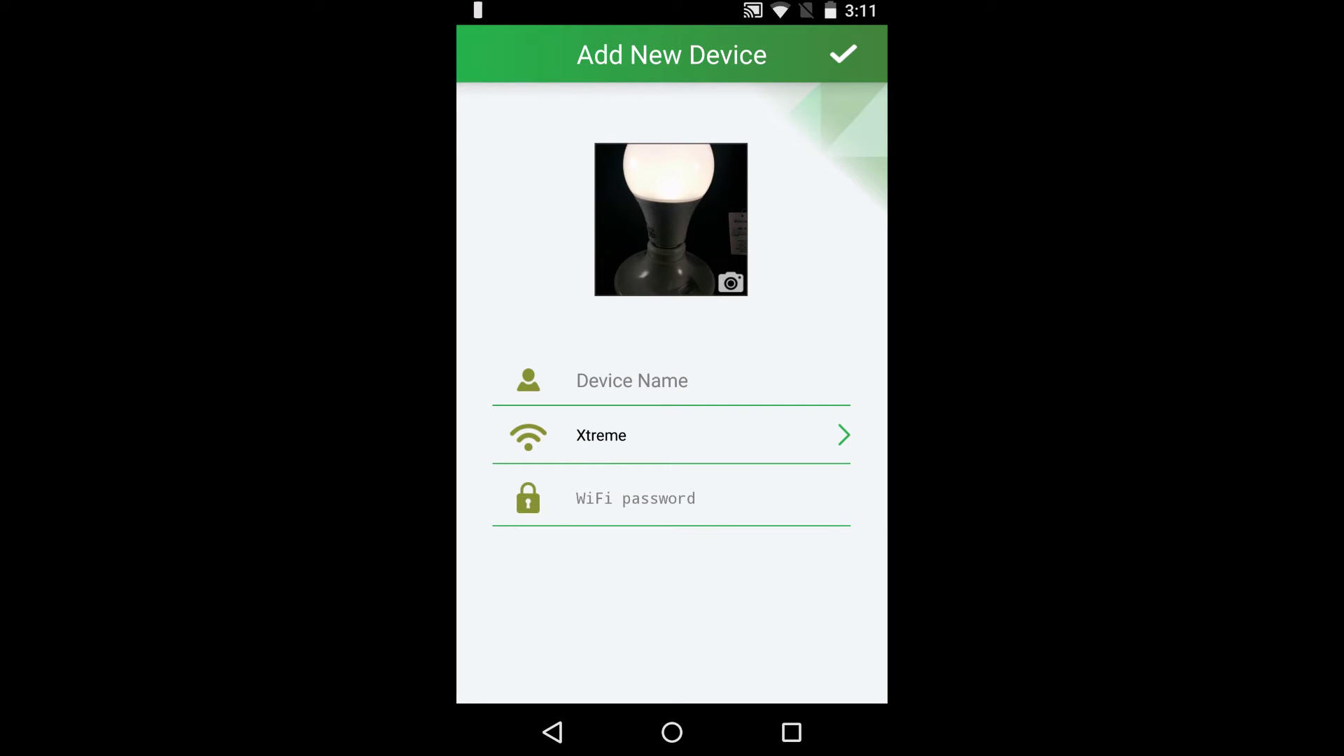
Step: Begin entering the new bulb's device name on the Add New Device form
{"action": "left_click", "coordinate": [632, 380]}
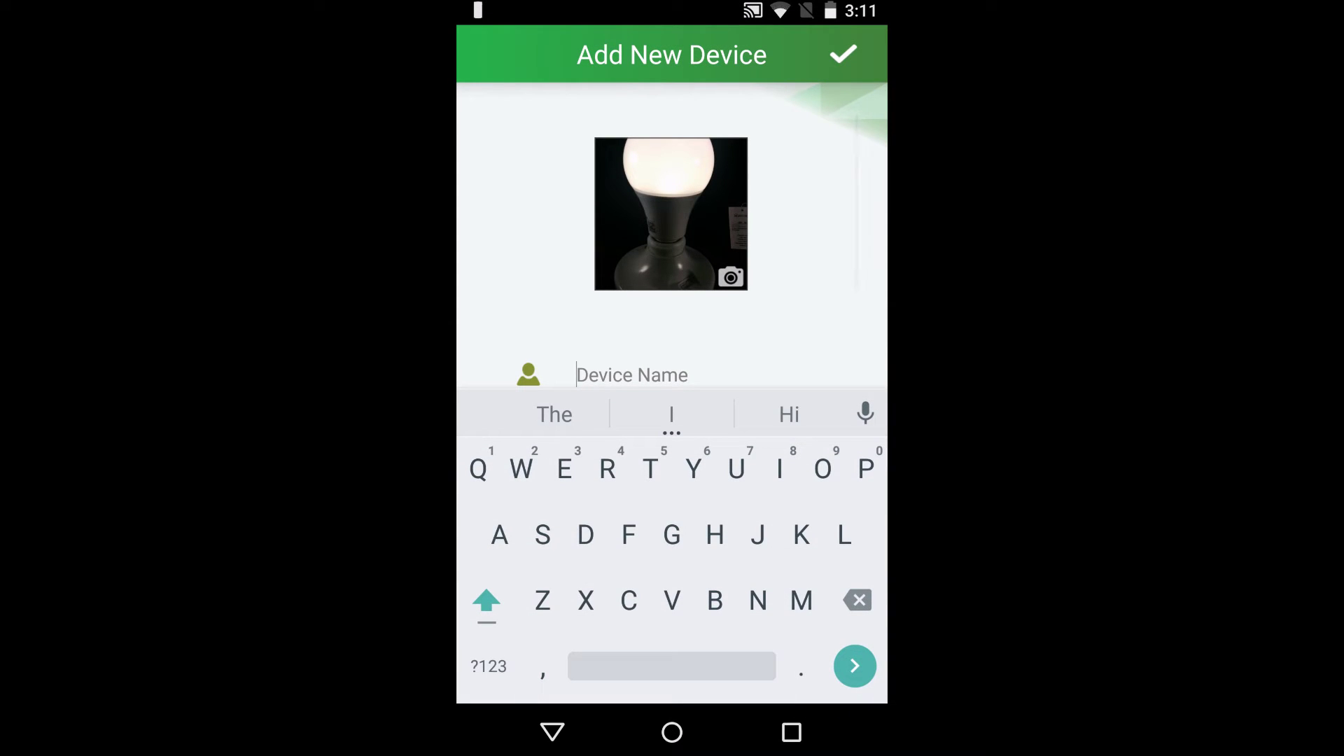
{"action": "type", "text": "Bul"}
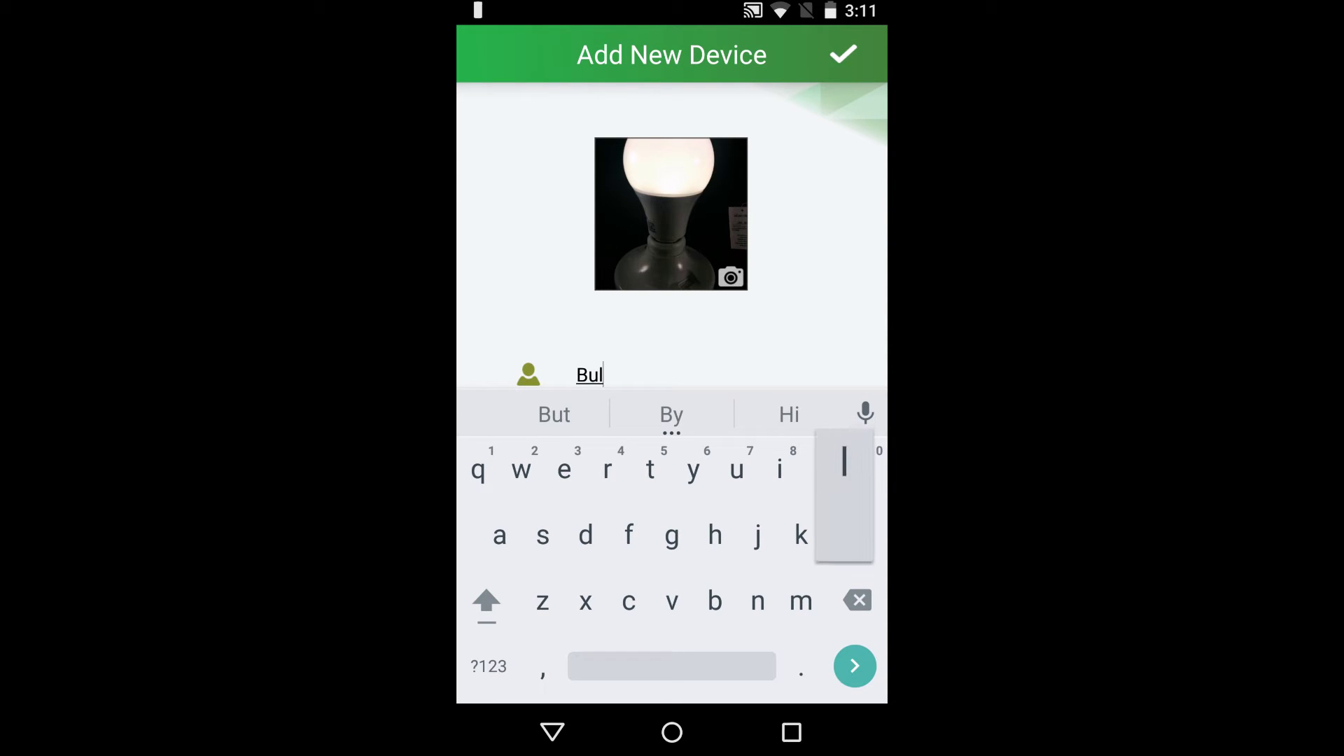
{"action": "type", "text": "b"}
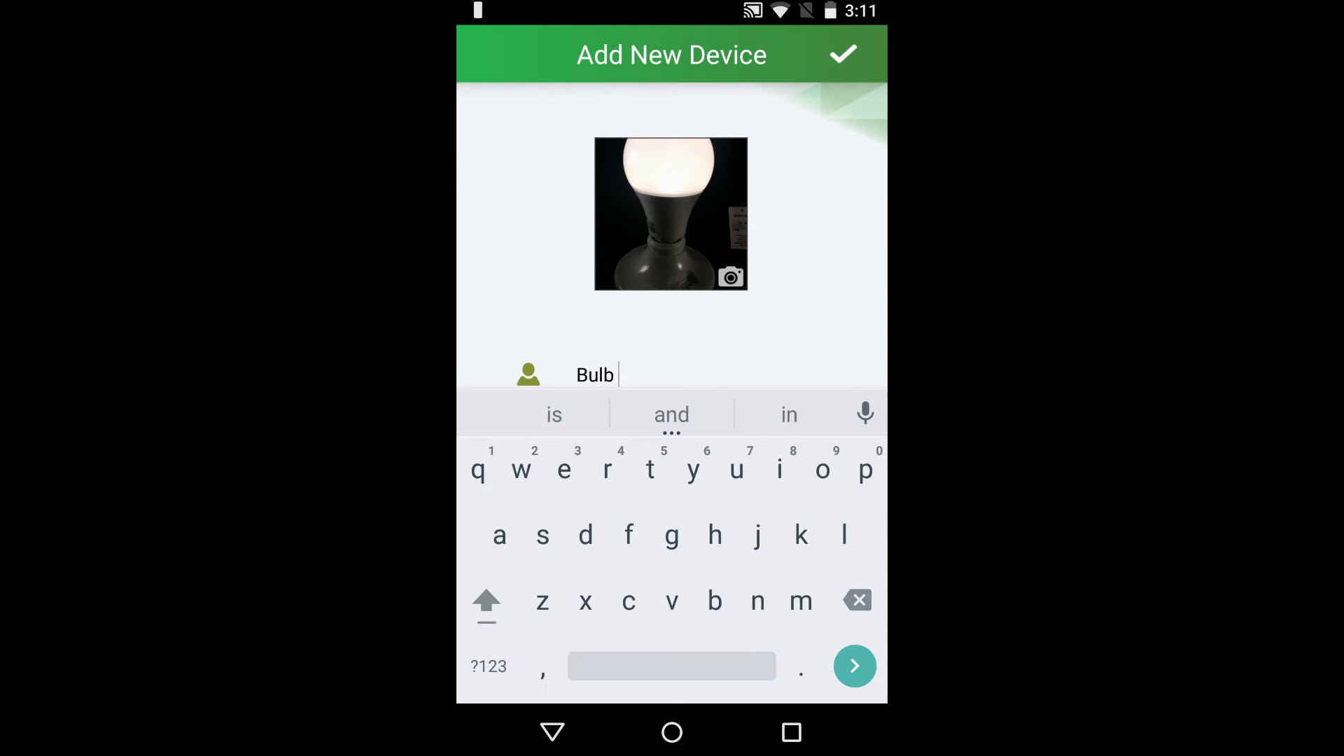
Step: Name the device 'Bulb 1', enter the Wi-Fi password, and switch to the recent apps overview
{"action": "left_click", "coordinate": [488, 666]}
{"action": "type", "text": "1"}
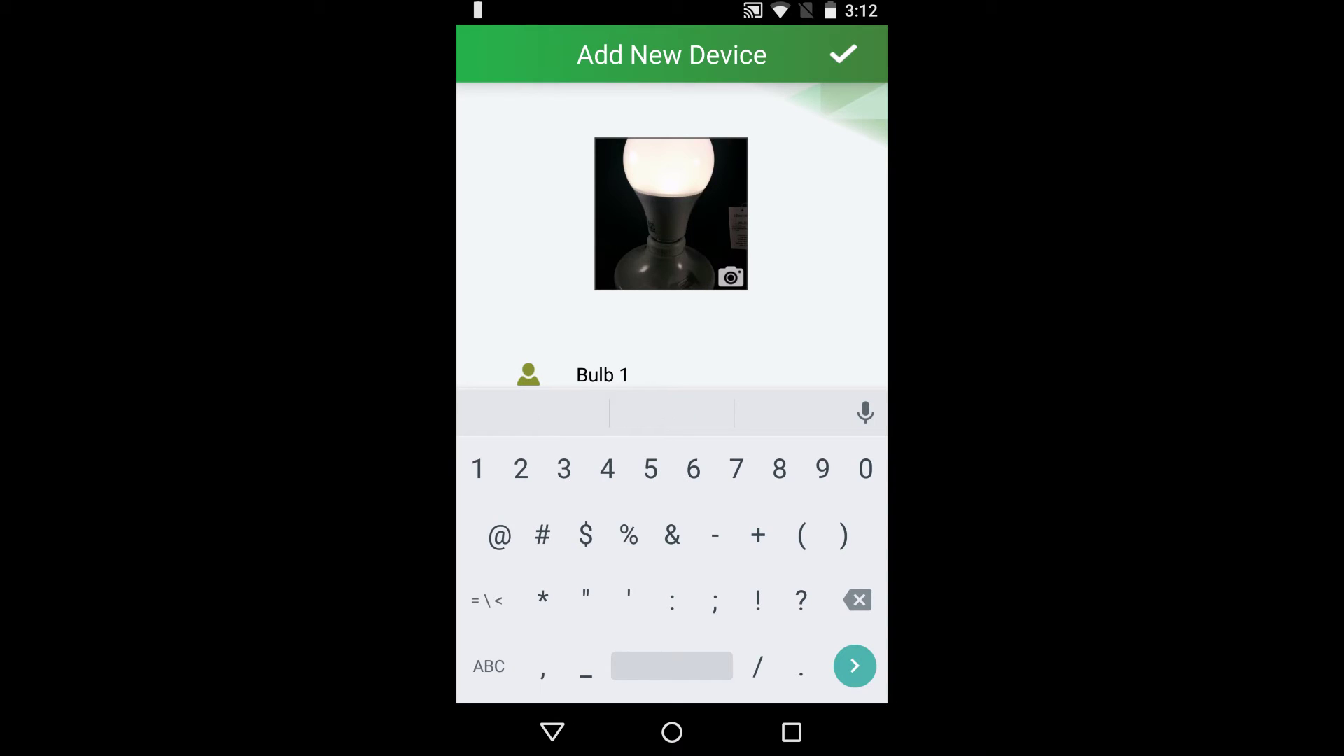
{"action": "left_click", "coordinate": [553, 731]}
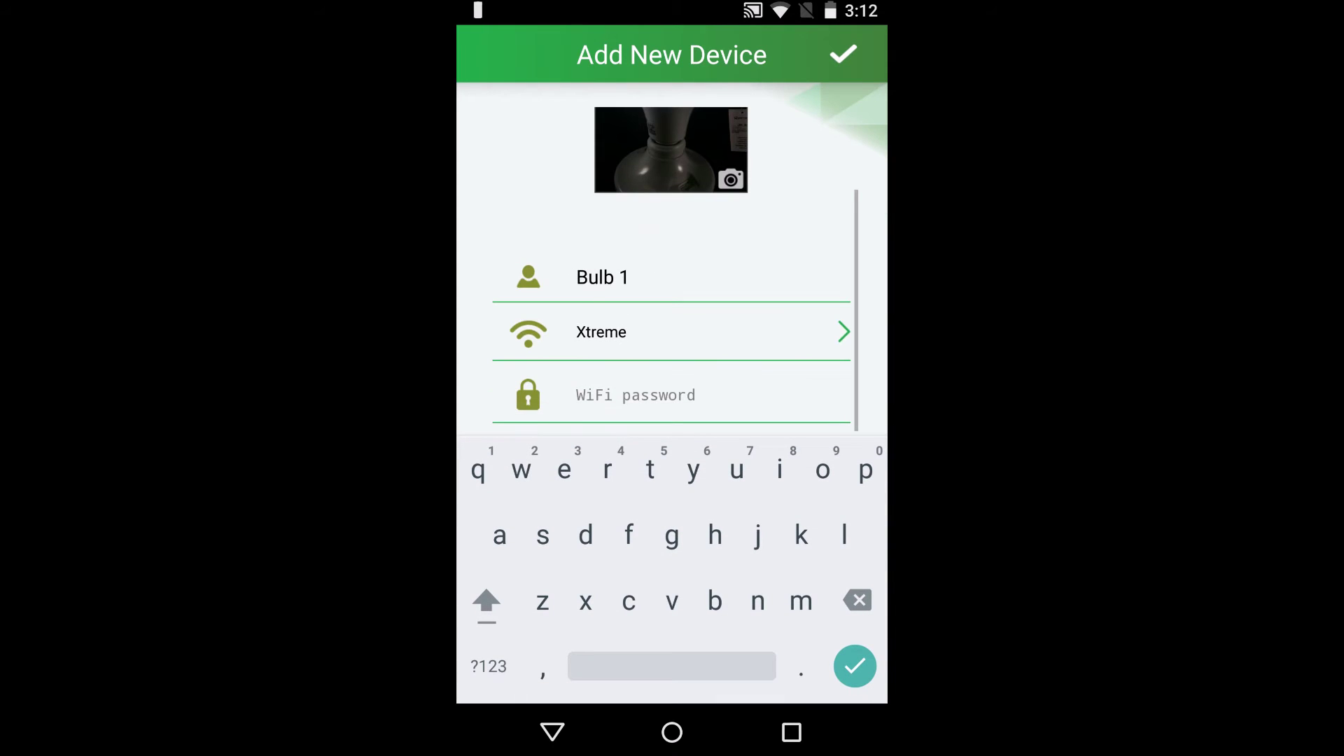
{"action": "left_click", "coordinate": [553, 731]}
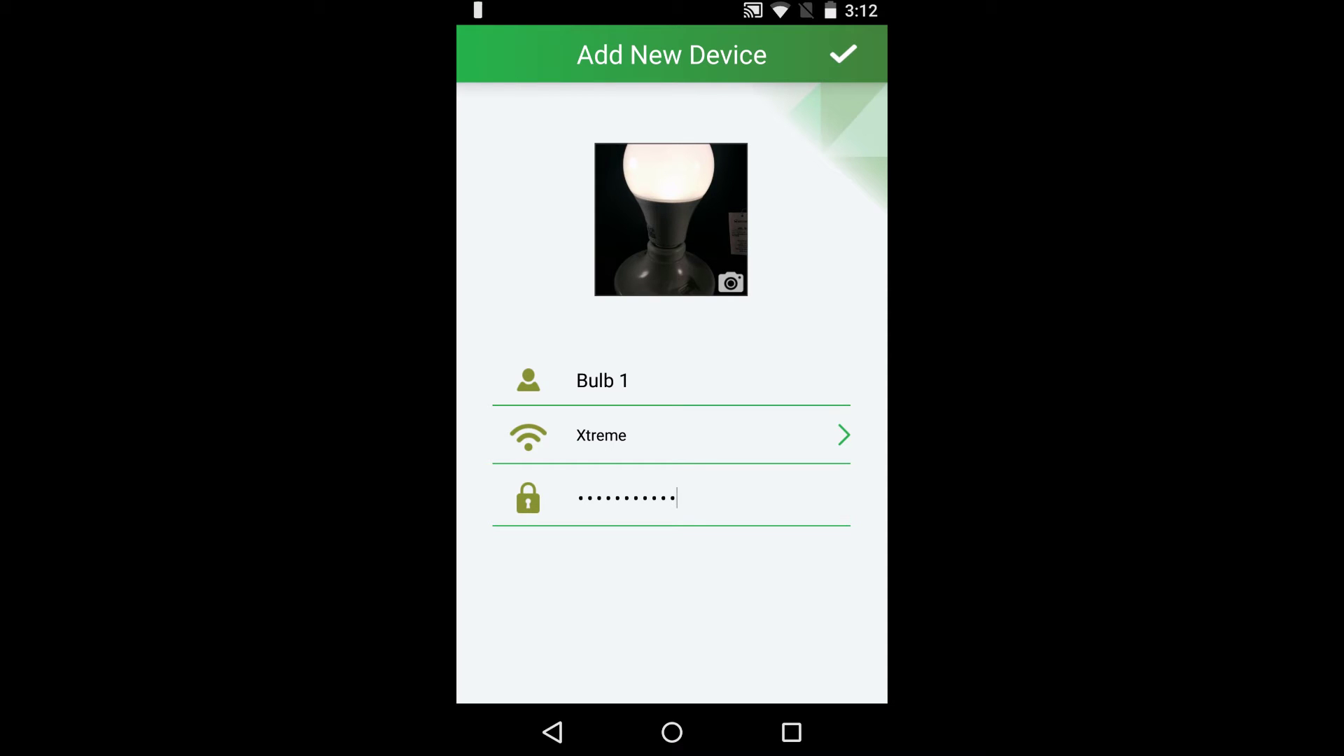
{"action": "left_click", "coordinate": [793, 731]}
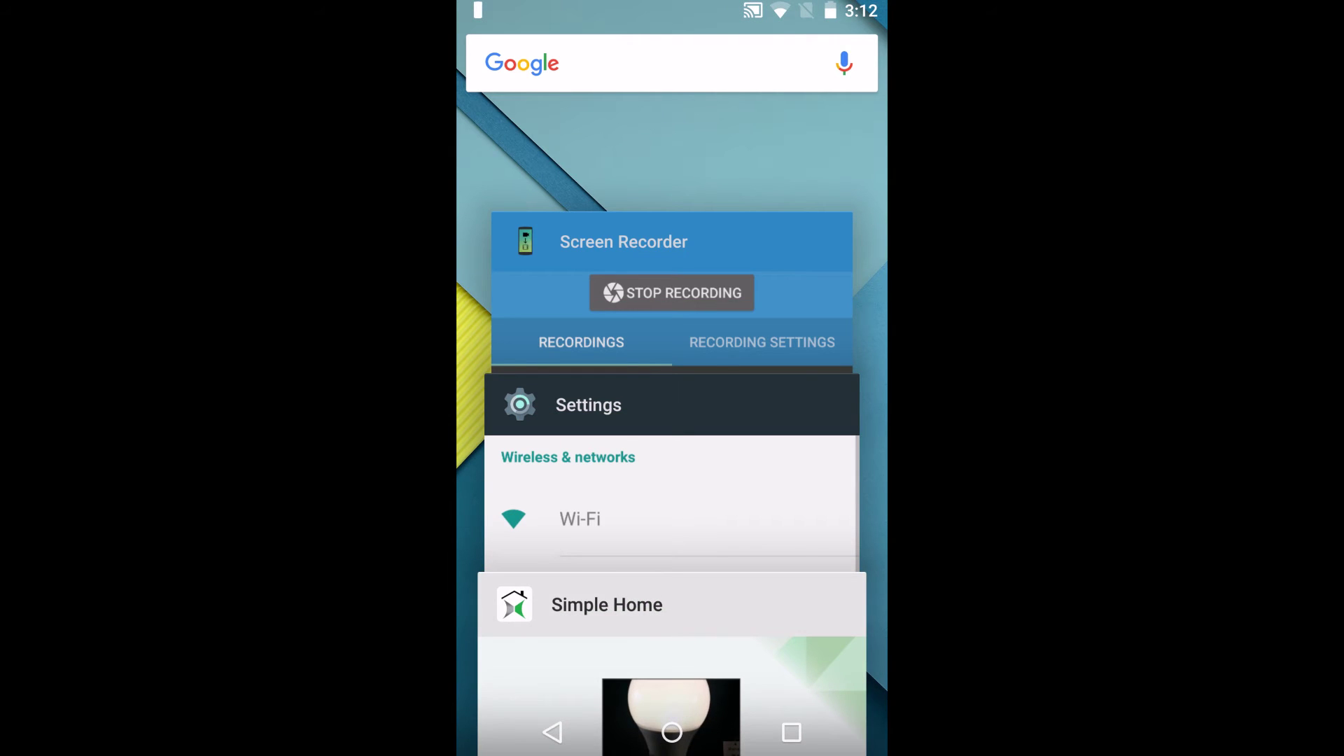
Step: Connect the phone to the LED Wi-Fi network in Settings and return to recent apps
{"action": "left_click", "coordinate": [672, 483]}
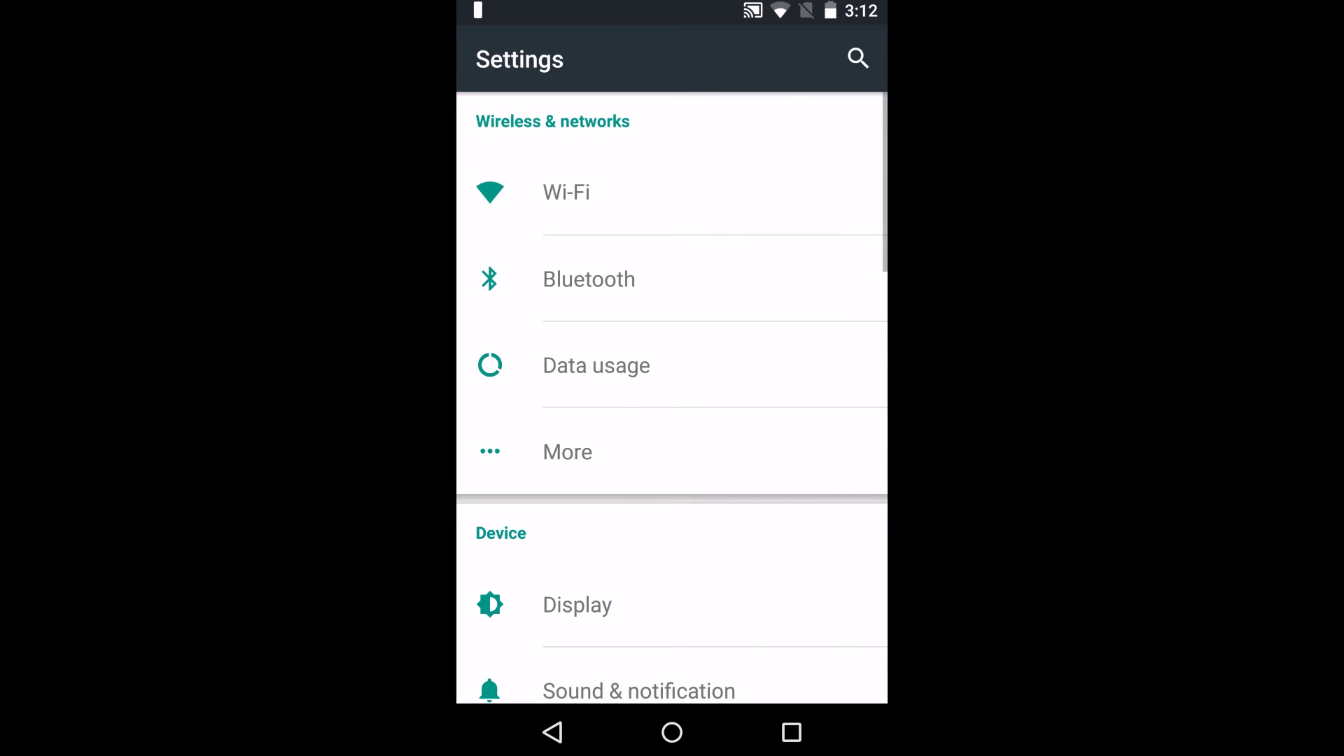
{"action": "left_click", "coordinate": [673, 192]}
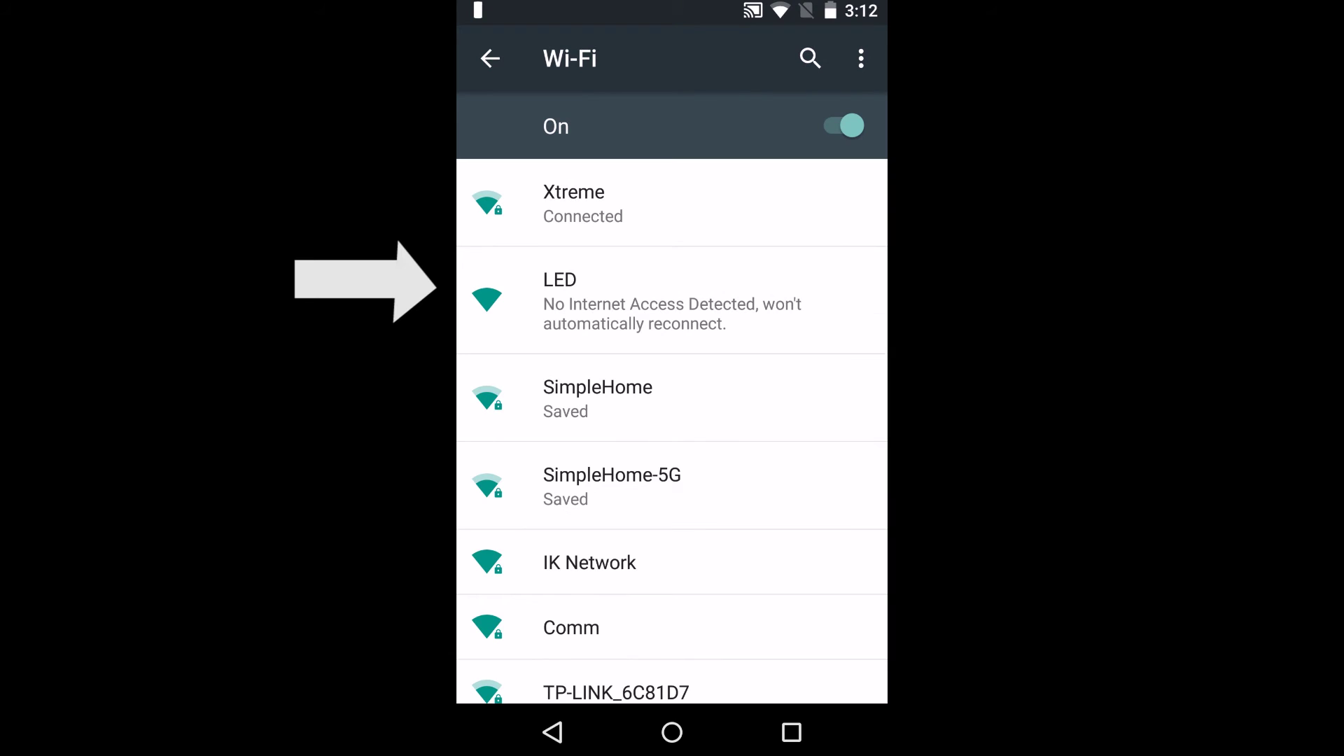
{"action": "left_click", "coordinate": [672, 300]}
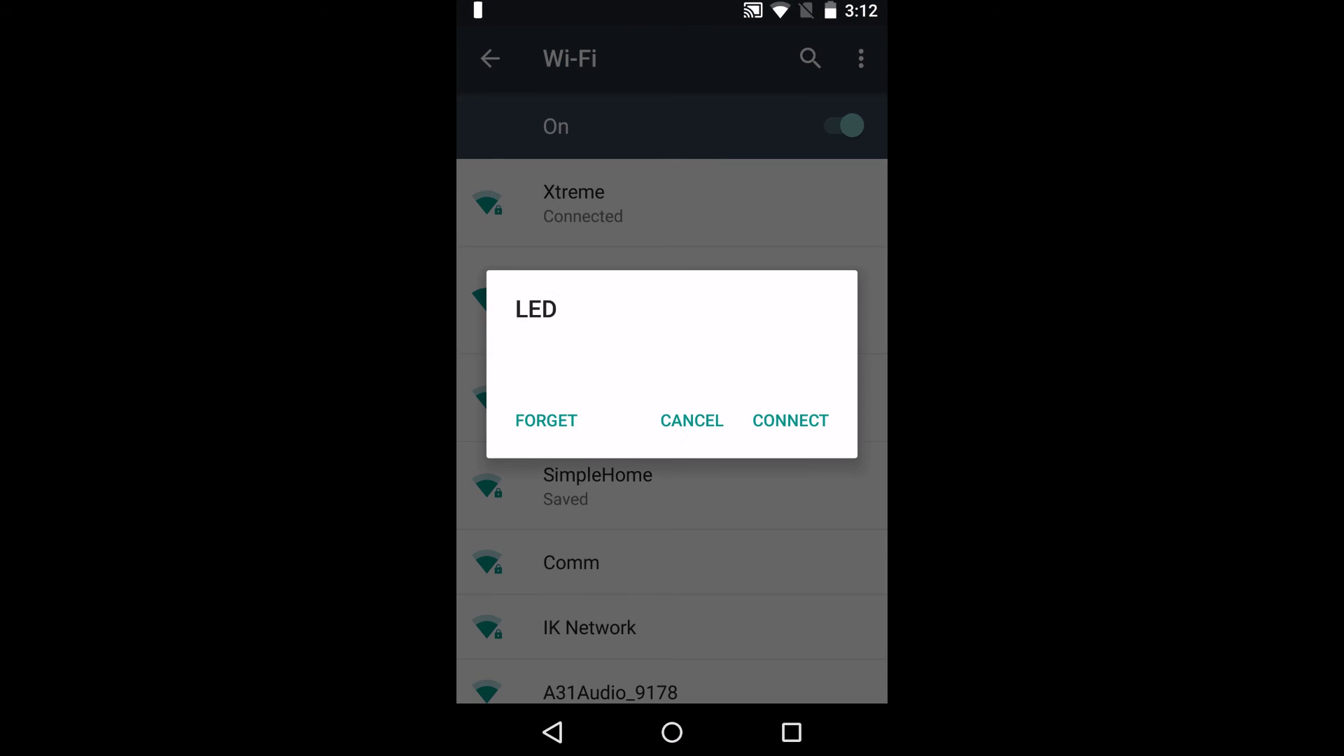
{"action": "left_click", "coordinate": [794, 424]}
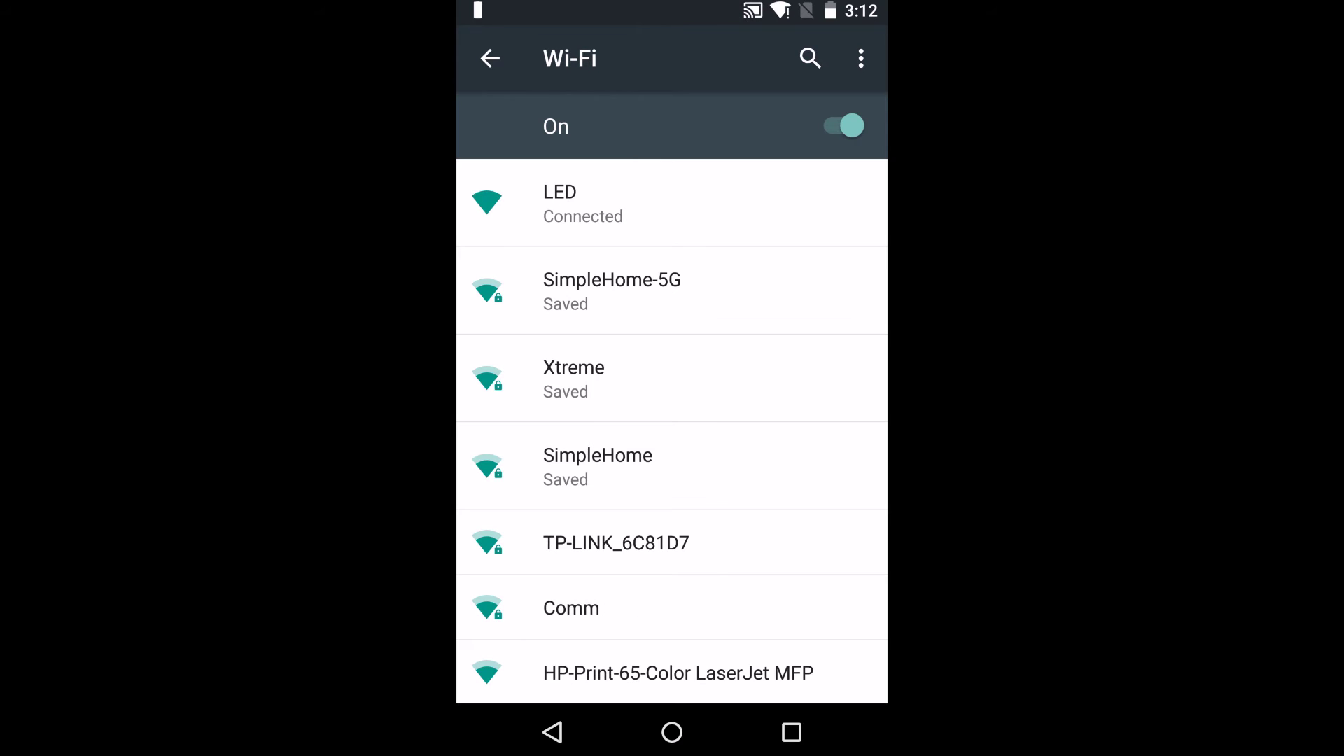
{"action": "left_click", "coordinate": [793, 733]}
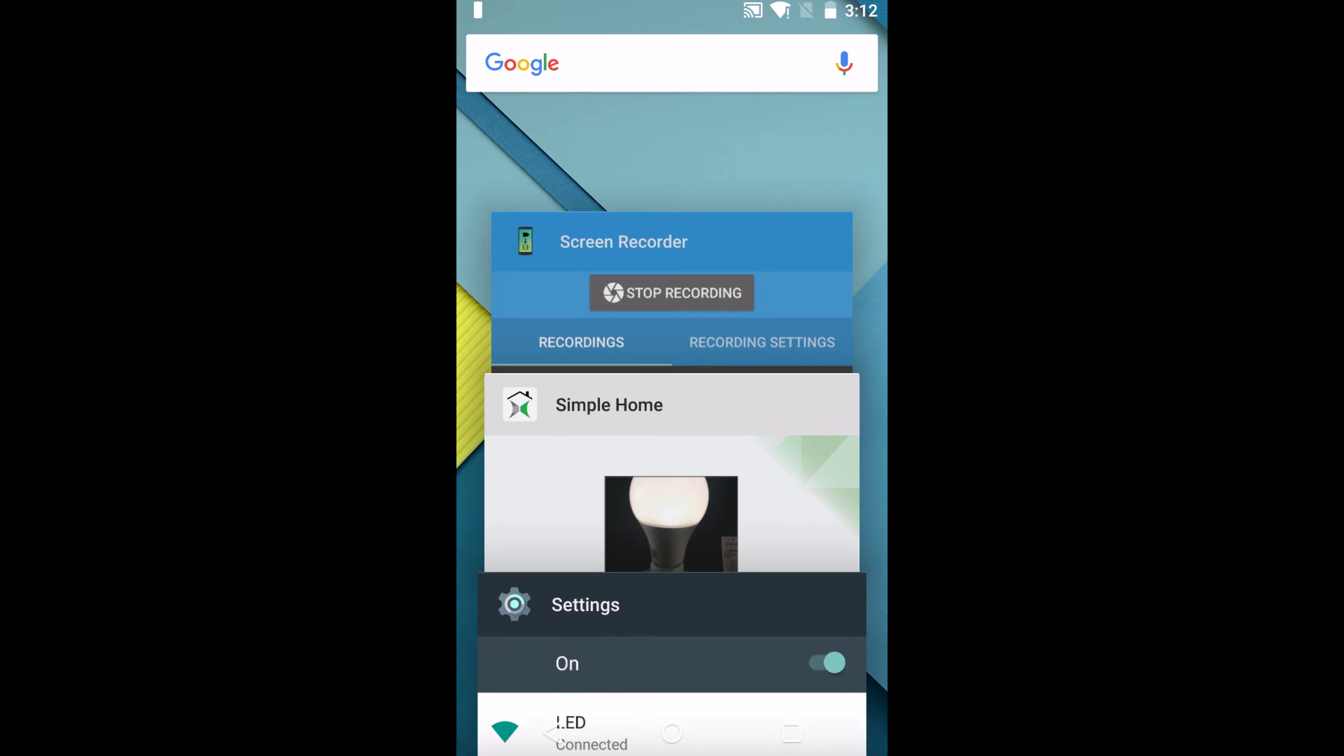
Step: Return to Simple Home and submit Bulb 1 so it is added to the Devices screen
{"action": "left_click", "coordinate": [672, 494]}
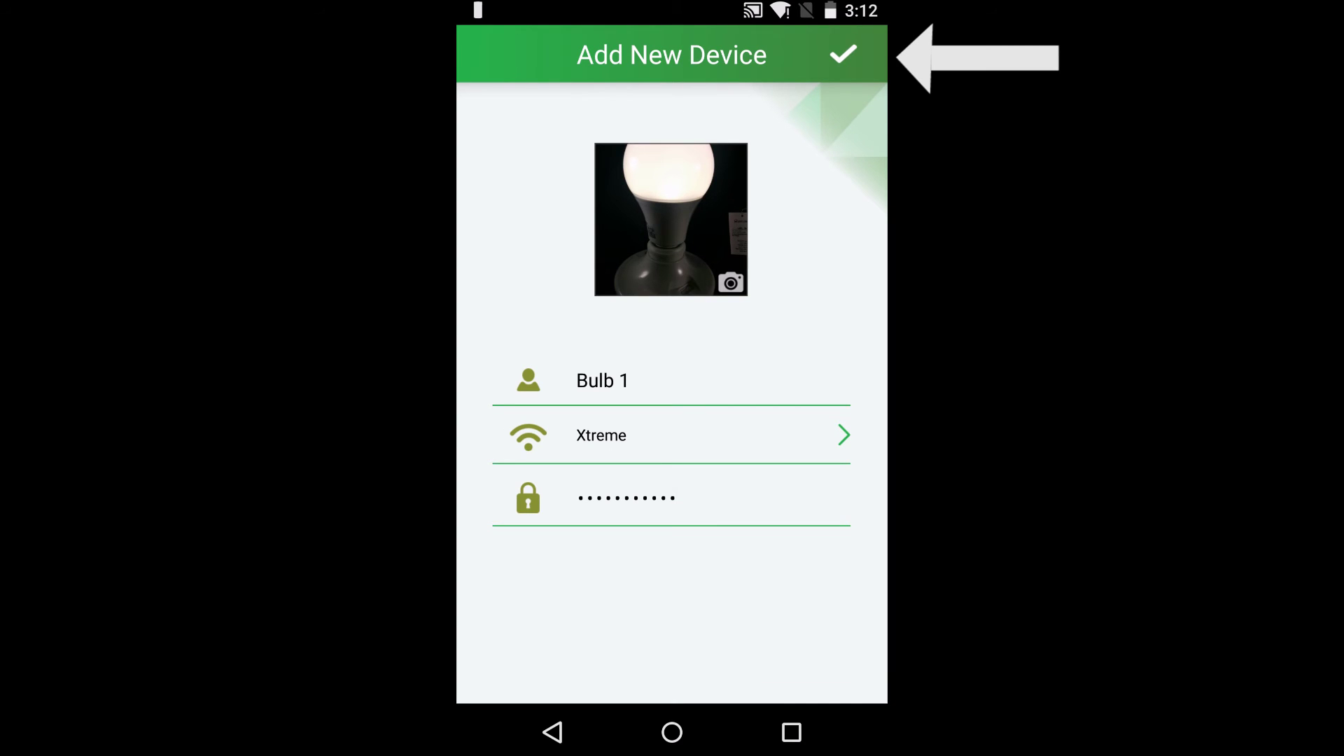
{"action": "left_click", "coordinate": [843, 55]}
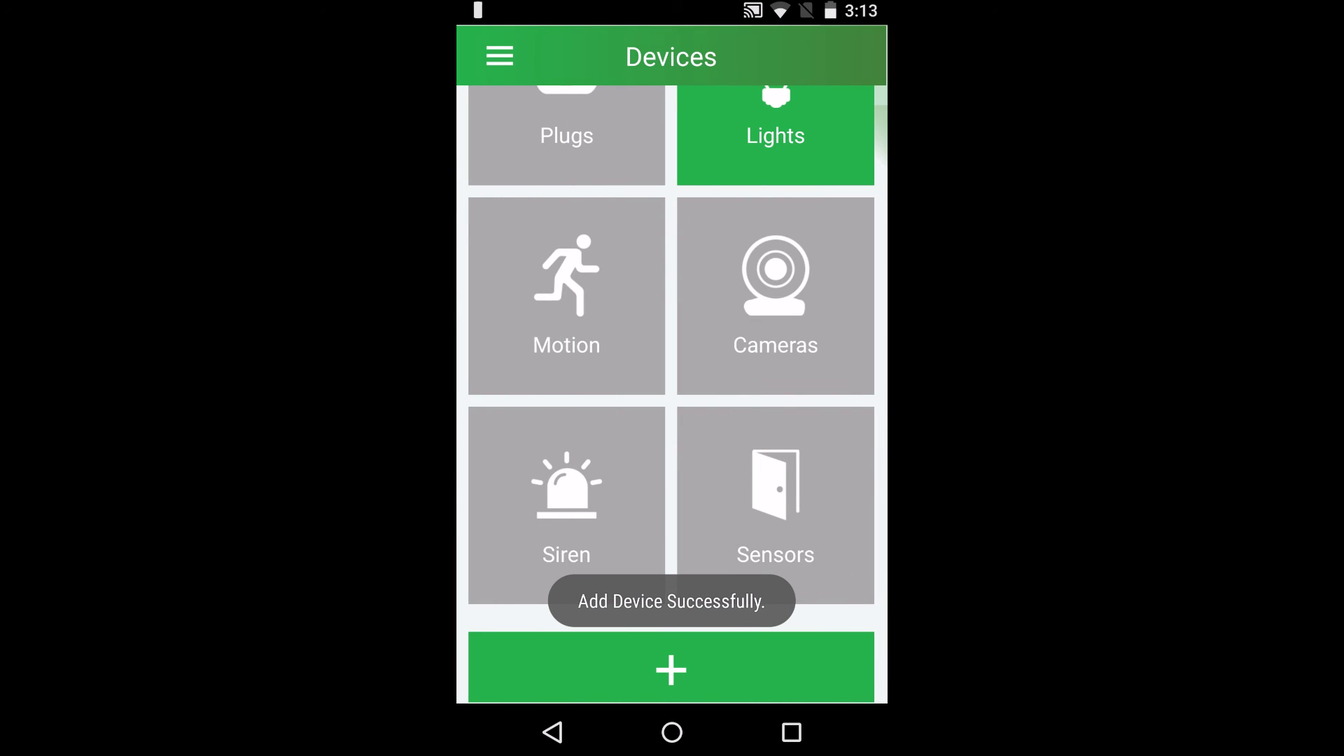
{"action": "scroll", "coordinate": [672, 394], "scroll_direction": "up", "scroll_amount": 2}
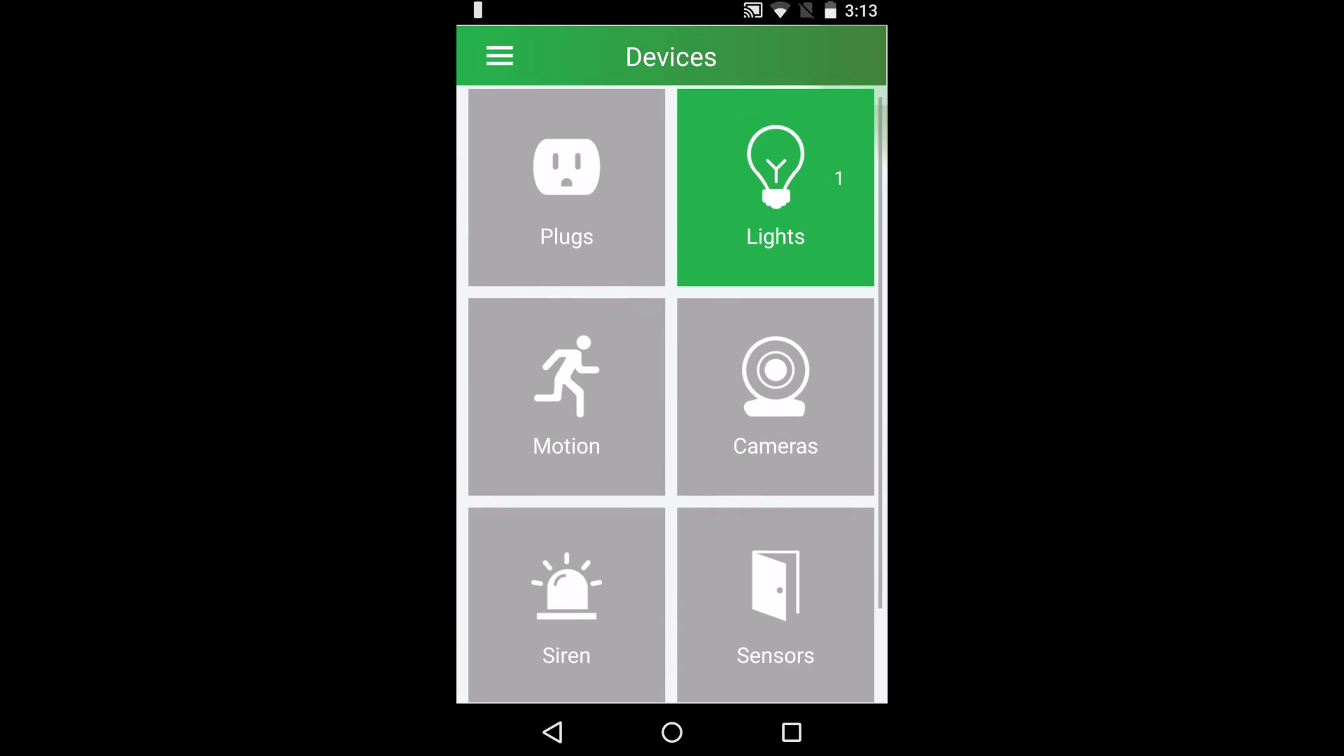